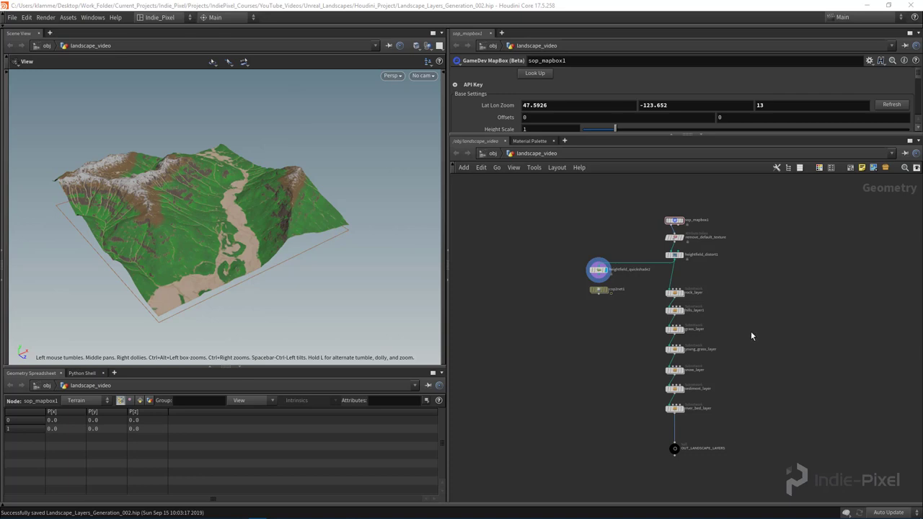
- Display the heightfield_distort1 node's result in the viewport in place of the shaded terrain
middle_click_drag(704, 277, 692, 285)
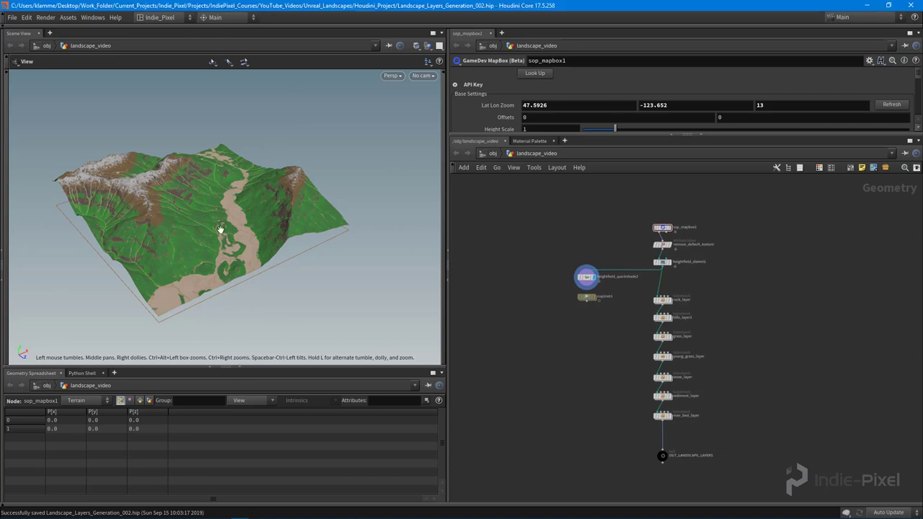
left_click_drag(221, 230, 364, 247)
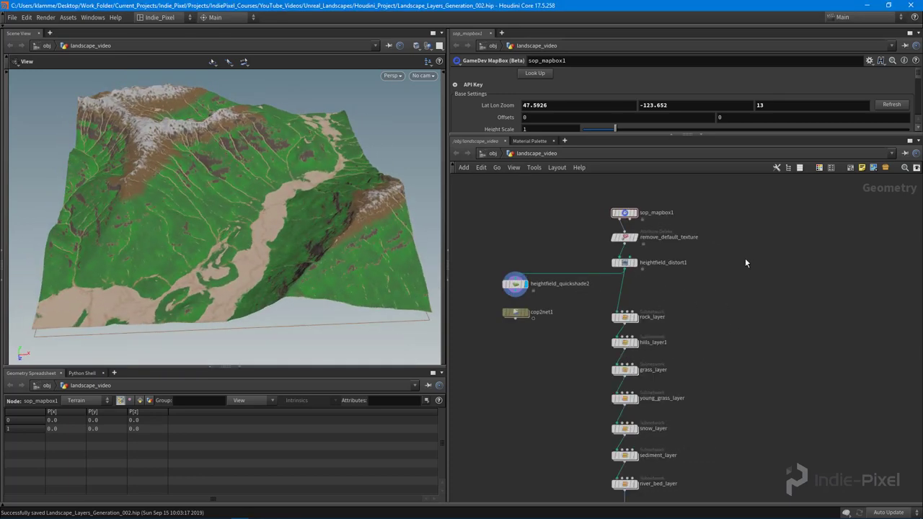
scroll(661, 248, "up", 8)
left_click(698, 306)
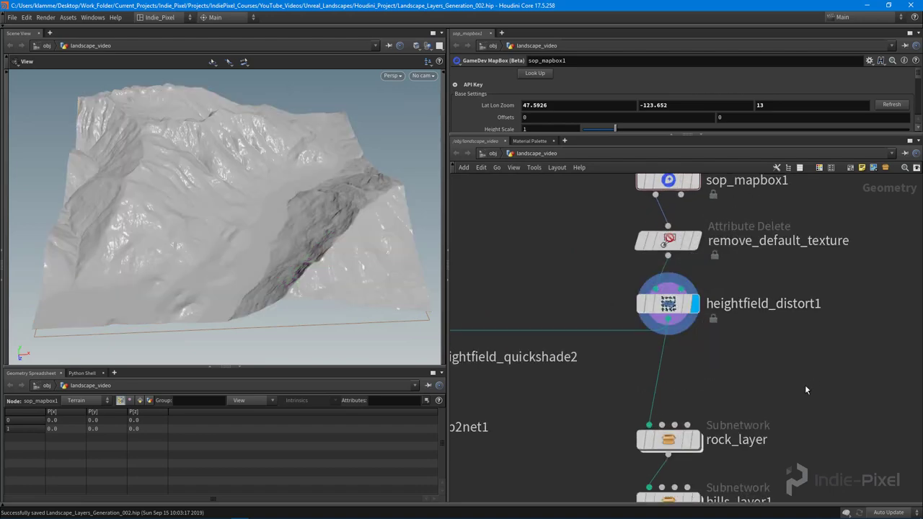
scroll(800, 385, "down", 3)
scroll(789, 390, "down", 2)
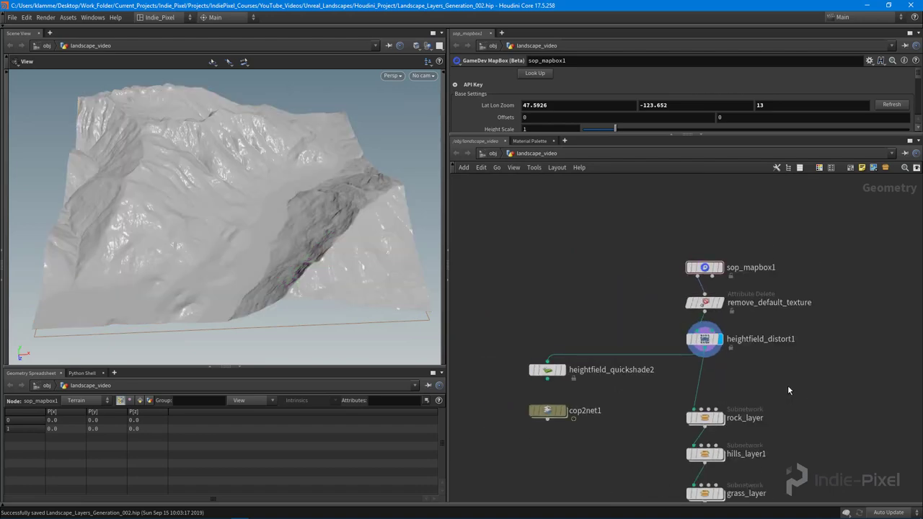
middle_click_drag(789, 391, 756, 355)
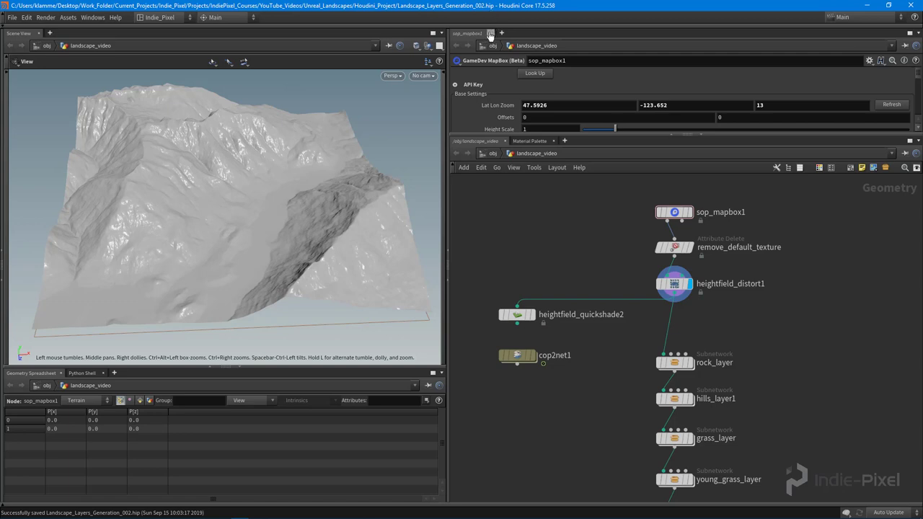
- Select the heightfield_distort1 node and examine the undecorated terrain from different angles
scroll(664, 288, "up", 4)
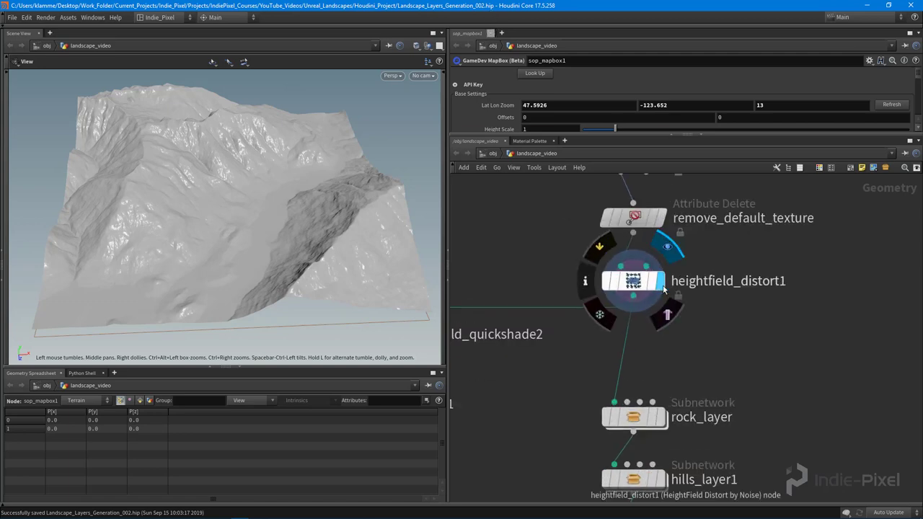
left_click(662, 285)
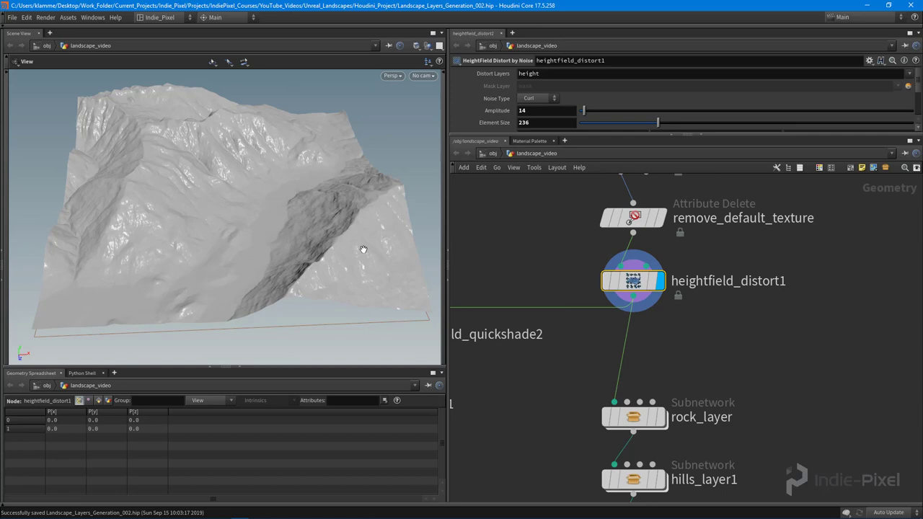
left_click_drag(244, 218, 188, 237)
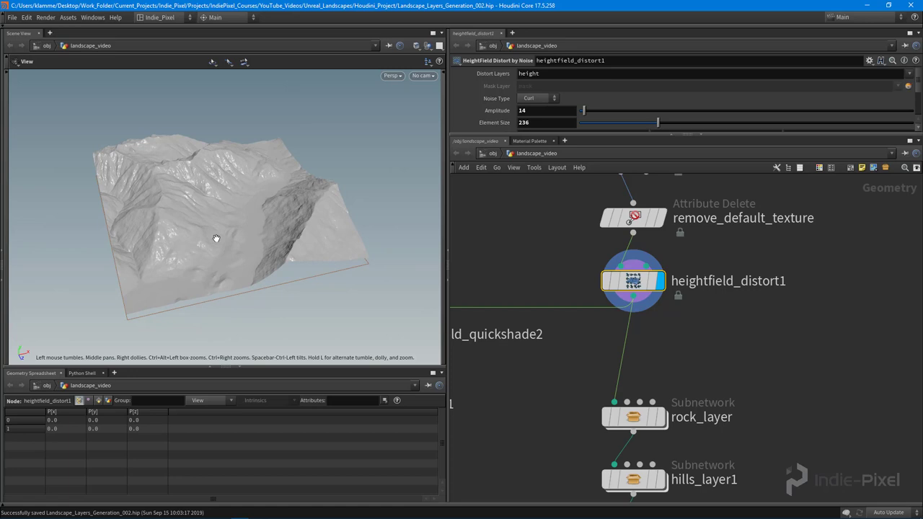
left_click_drag(241, 234, 289, 232)
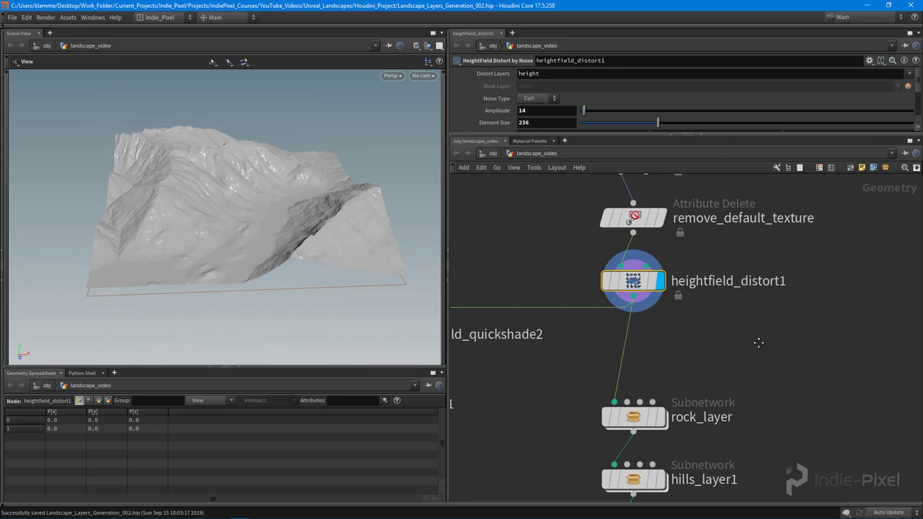
- Add a HeightField Output node to the network beside heightfield_distort1
middle_click_drag(759, 343, 678, 328)
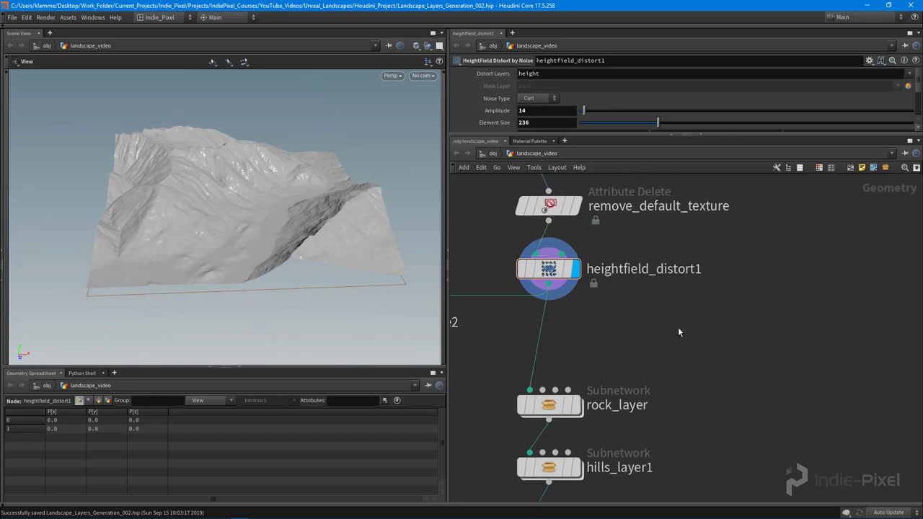
key("Tab")
type("heigh")
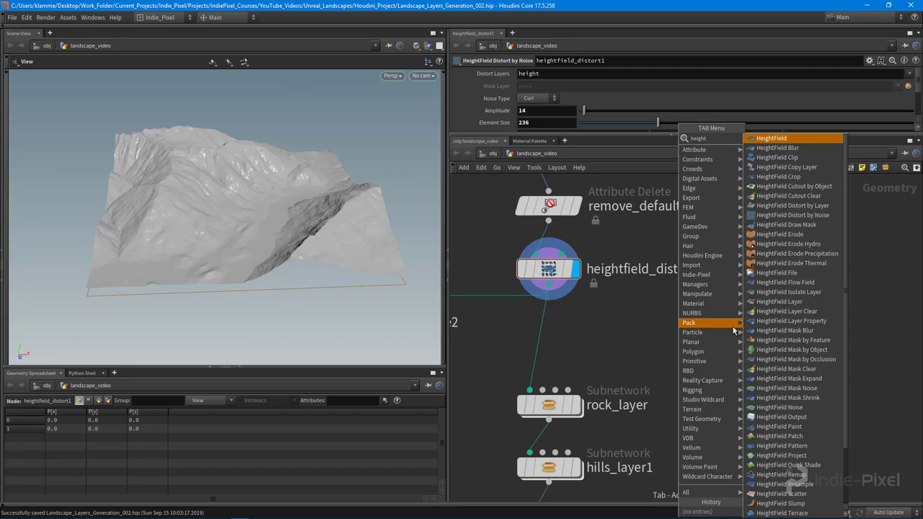
left_click(788, 418)
left_click(743, 331)
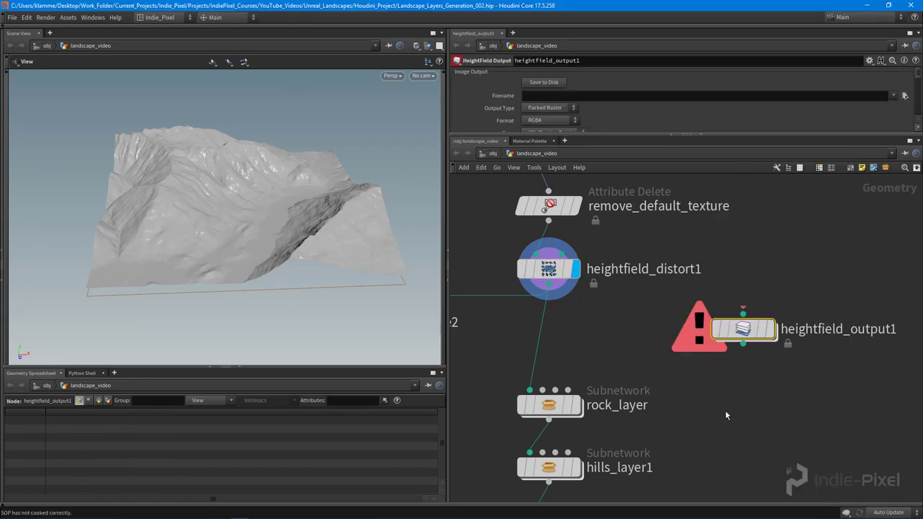
- Look inside the locked heightfield_output1 node and return to the landscape_video network
scroll(693, 376, "down", 3)
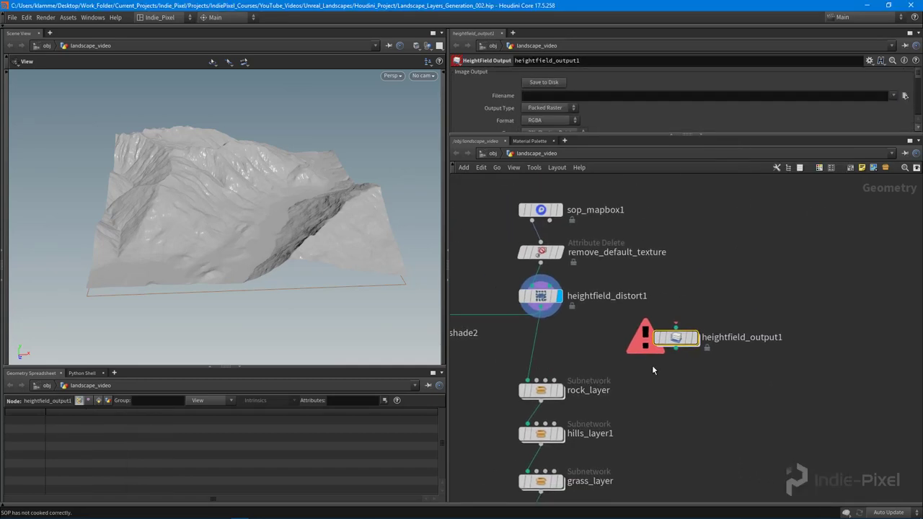
scroll(674, 344, "up", 3)
double_click(675, 339)
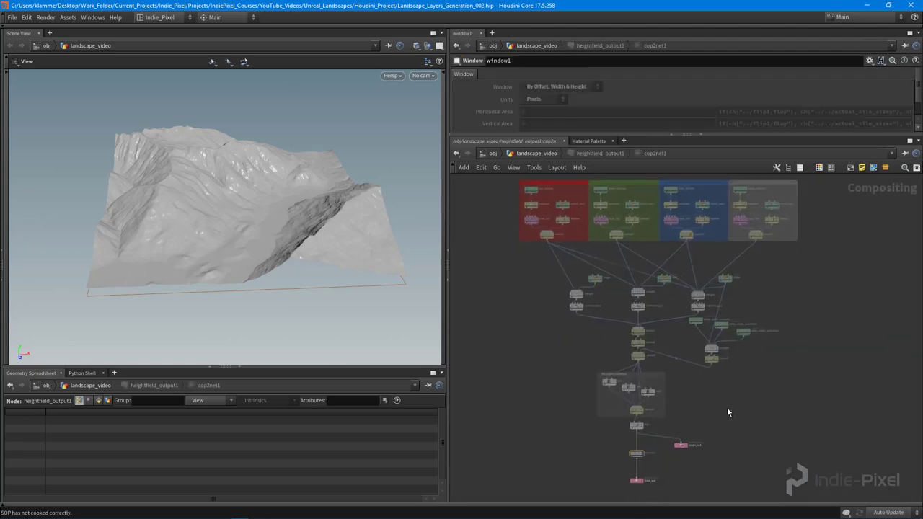
key("u")
- Allow editing of heightfield_output1's contents, enter the node, and rearrange output1 and cop2net1 inside it
right_click(675, 345)
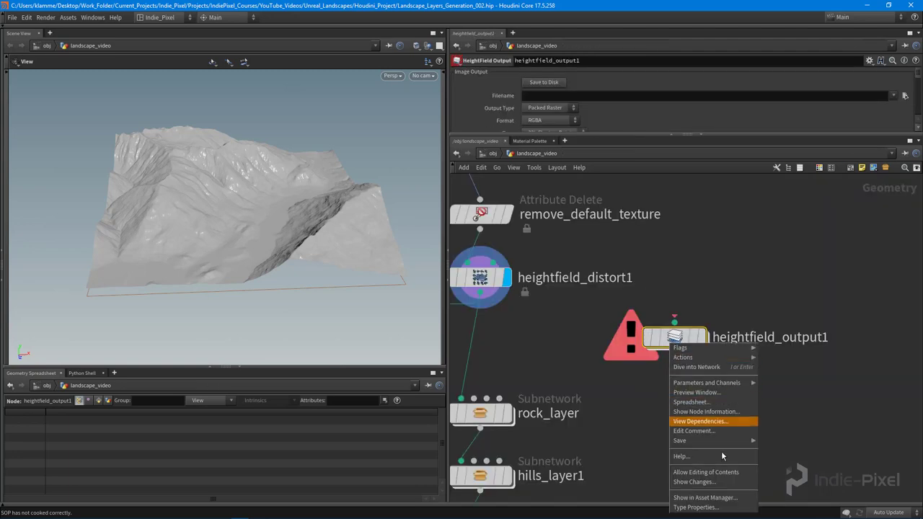
left_click(715, 470)
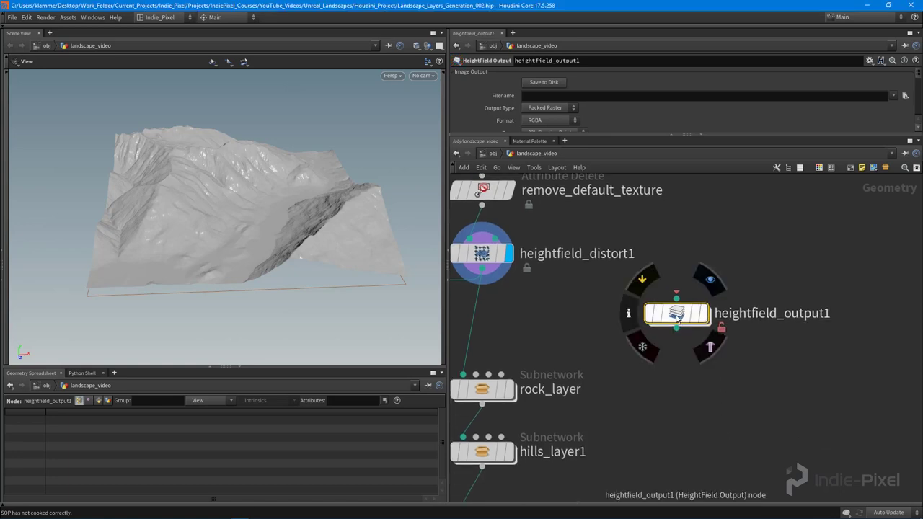
double_click(678, 316)
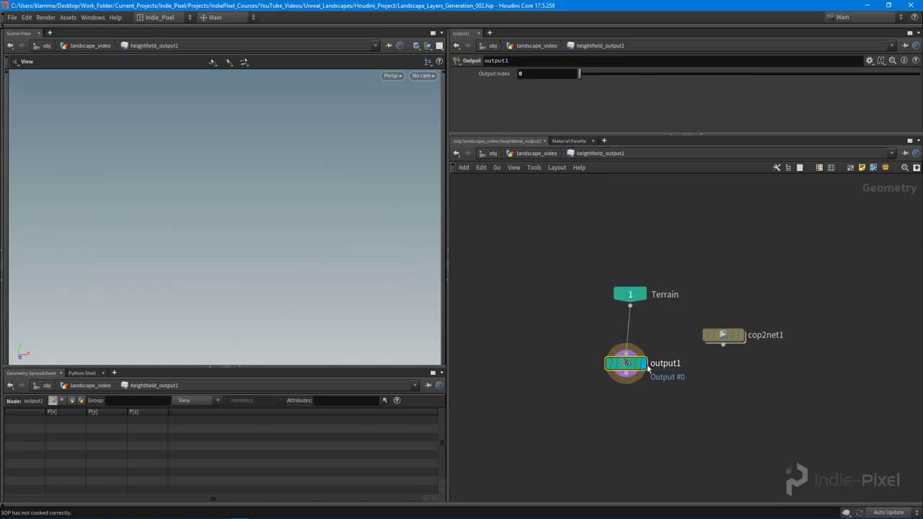
left_click_drag(625, 358, 625, 332)
left_click_drag(696, 334, 726, 334)
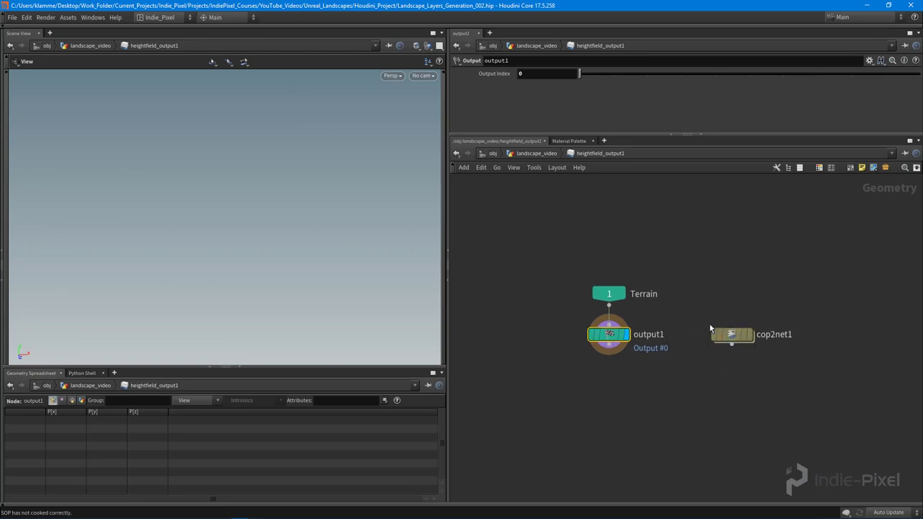
- Examine how cop2net1 combines the red, green, blue and alpha volume branches into the final image outputs
scroll(649, 360, "up", 2)
middle_click_drag(729, 373, 678, 402)
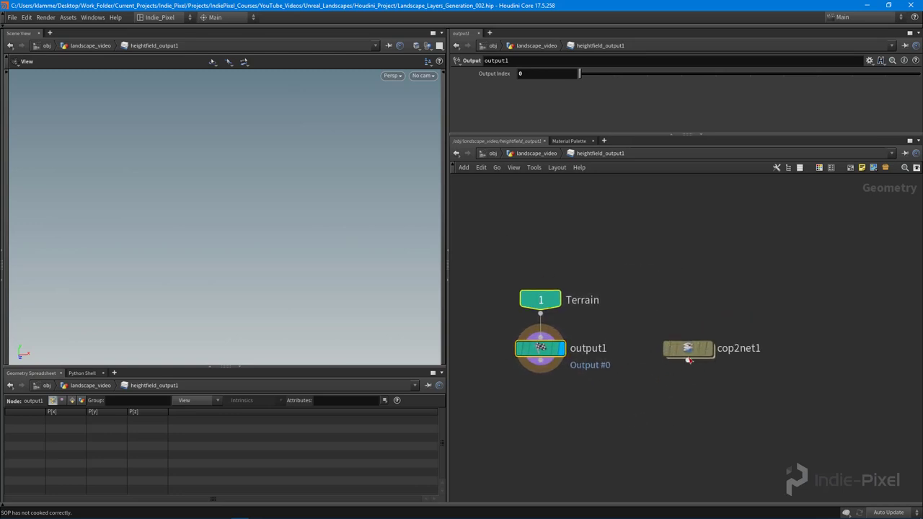
double_click(691, 351)
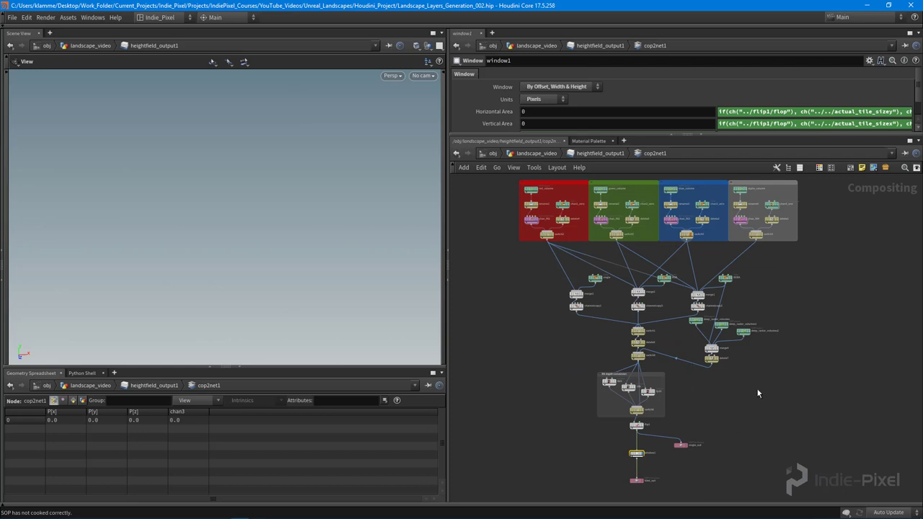
middle_click_drag(757, 389, 767, 414)
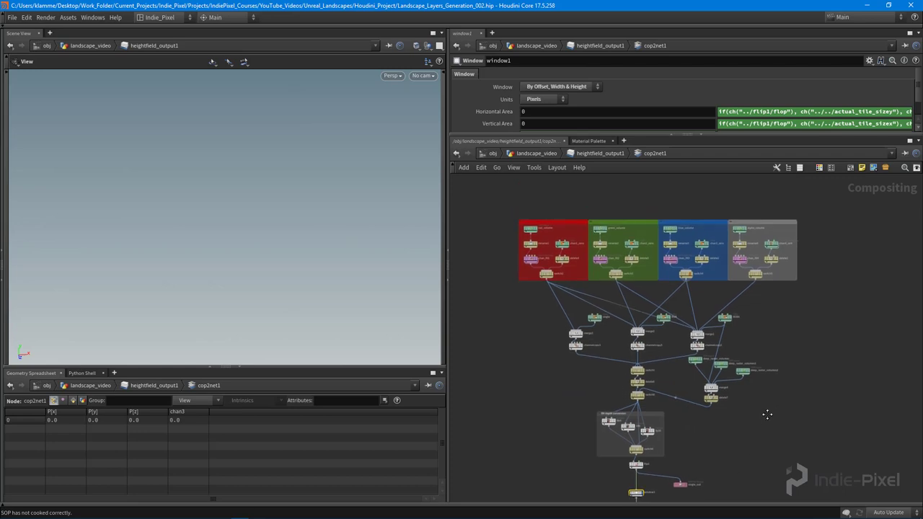
scroll(581, 263, "up", 2)
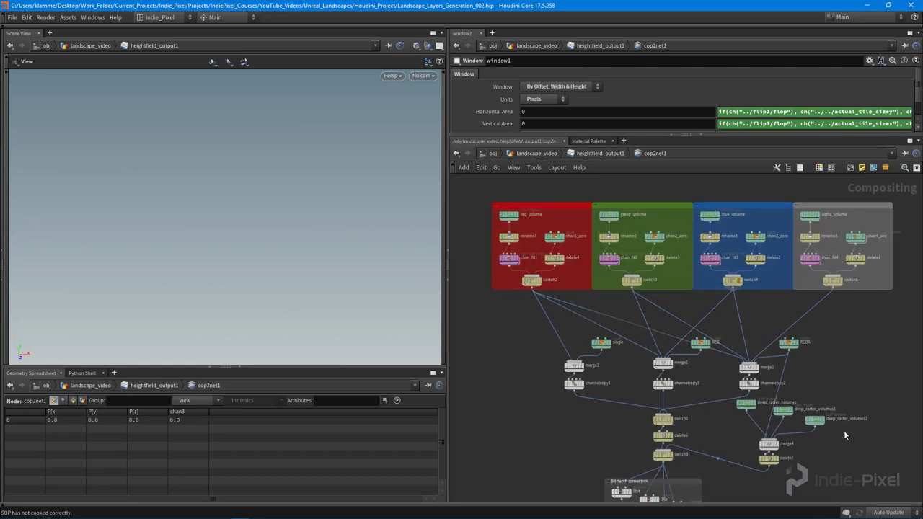
middle_click_drag(855, 469, 829, 358)
scroll(769, 362, "down", 3)
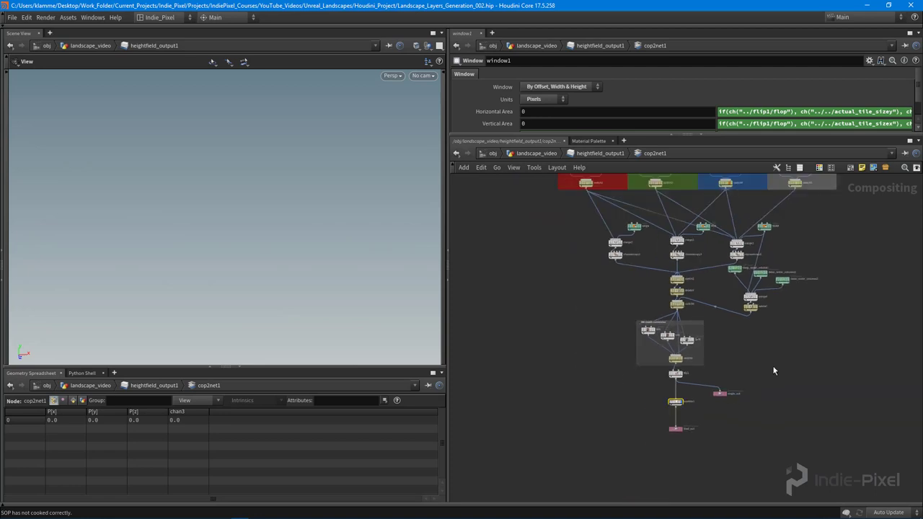
middle_click_drag(747, 384, 745, 389)
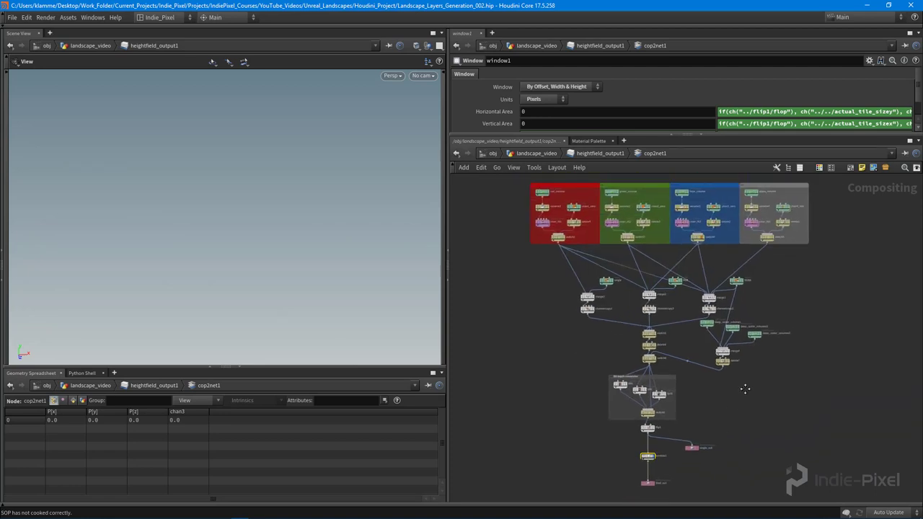
- Return to the landscape_video network and lock heightfield_output1 back to its asset definition
key("u")
key("u")
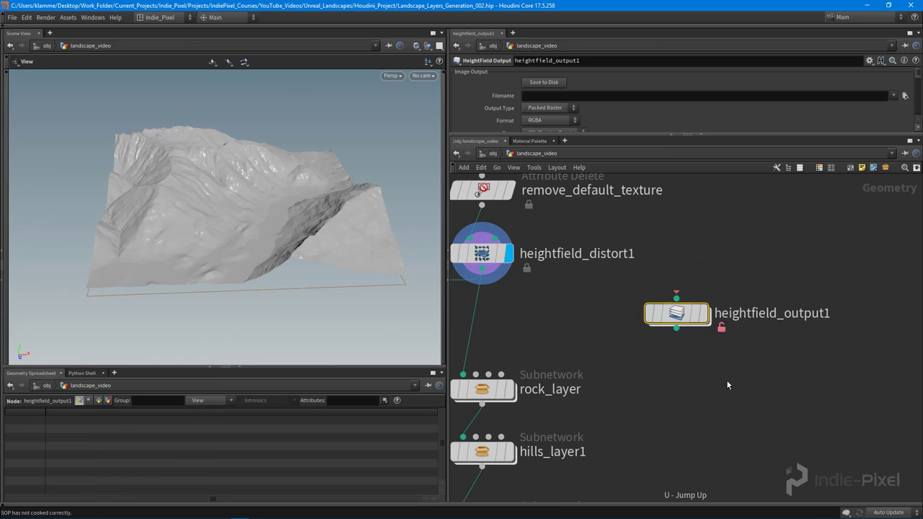
right_click(678, 312)
left_click(717, 445)
- Wire heightfield_distort1 into the Terrain input of heightfield_output1 and display heightfield_output1
middle_click_drag(717, 441, 757, 431)
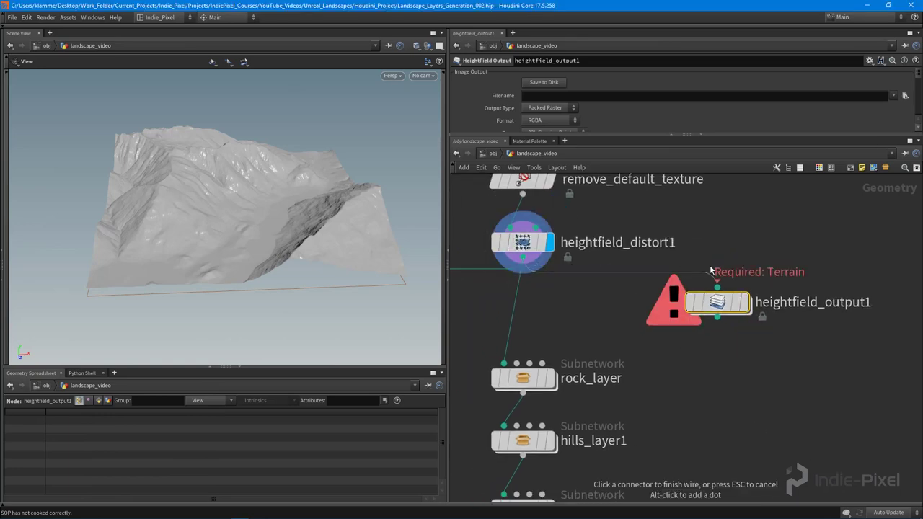
left_click(710, 267)
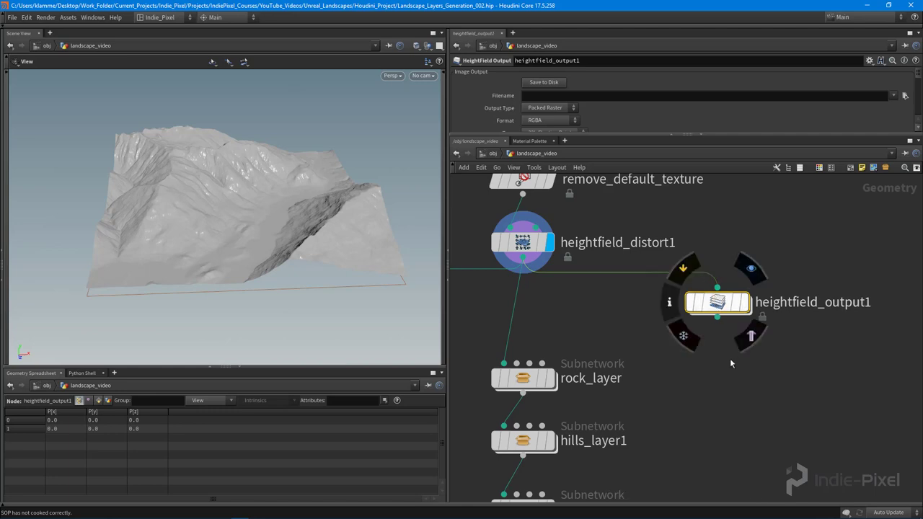
middle_click_drag(730, 359, 676, 369)
left_click(695, 322)
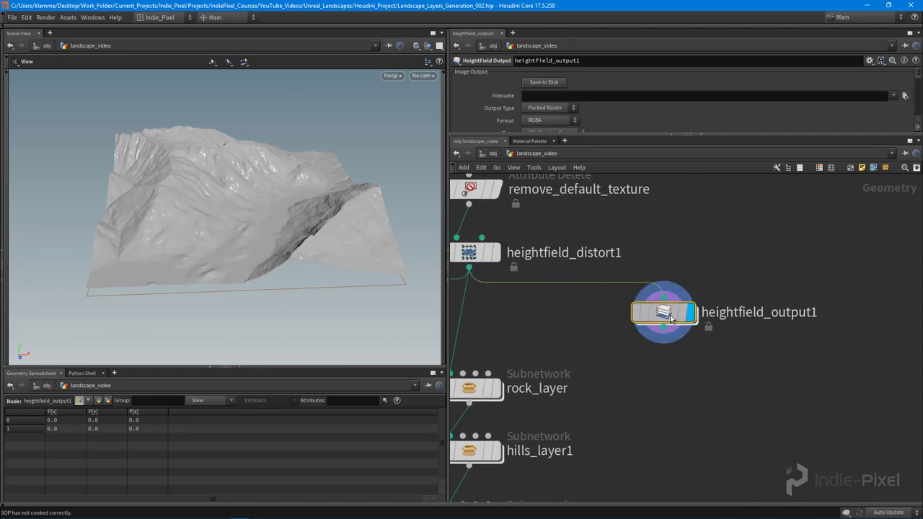
- Enlarge the parameter area and browse for heightfield_output1's output image location in the $HIP/tex folder
left_click_drag(726, 135, 717, 268)
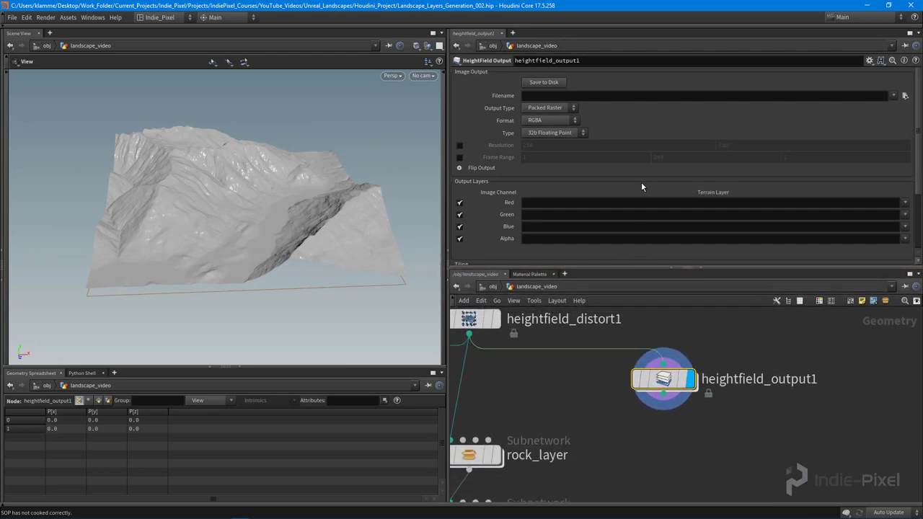
left_click(539, 96)
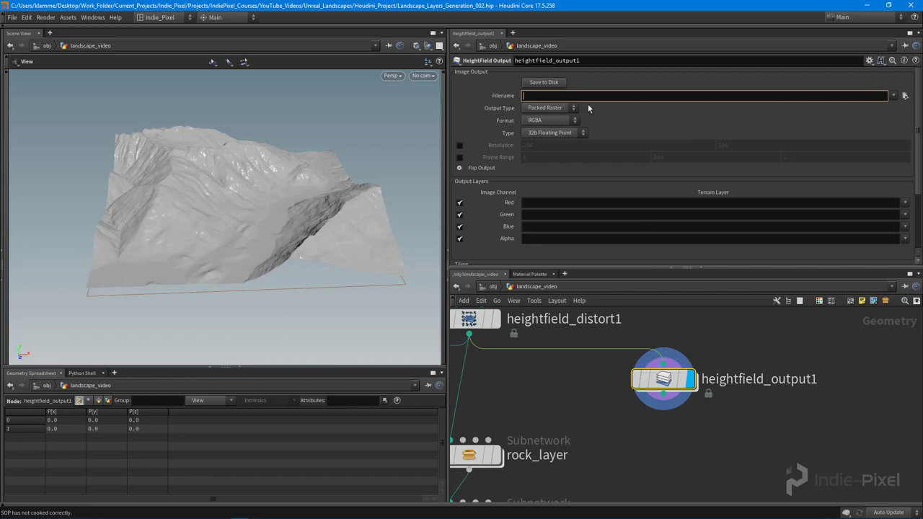
left_click(906, 95)
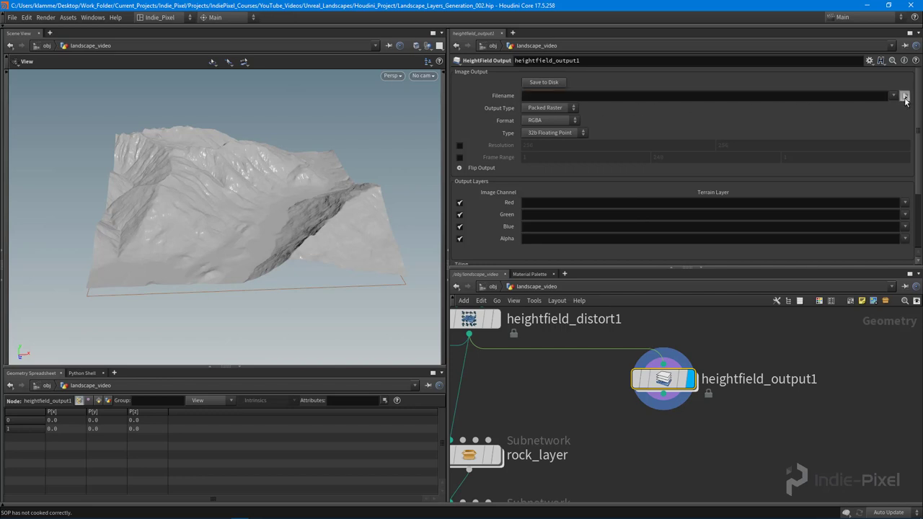
left_click_drag(714, 21, 471, 57)
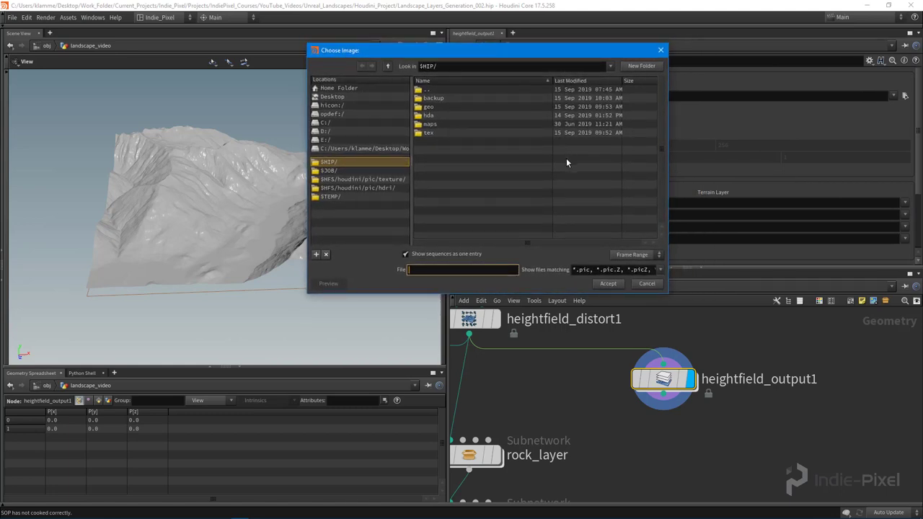
left_click_drag(527, 51, 526, 62)
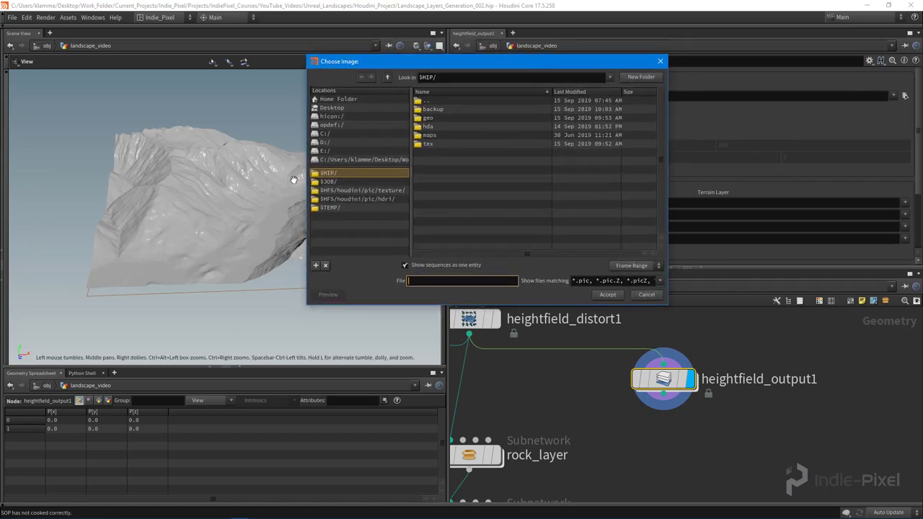
left_click(331, 182)
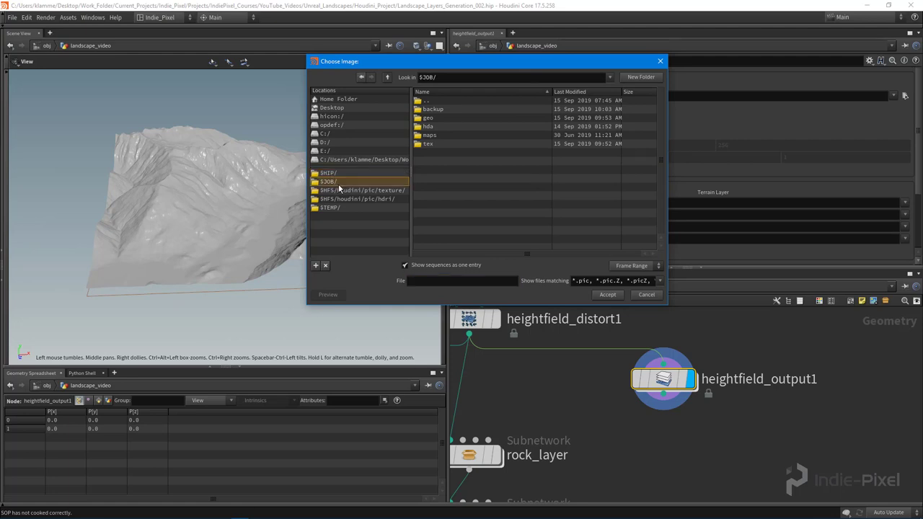
left_click(334, 173)
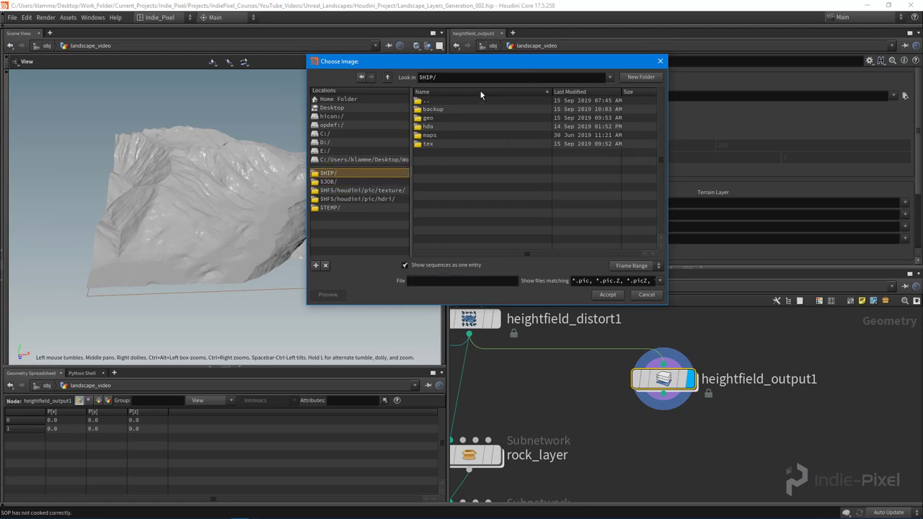
double_click(438, 143)
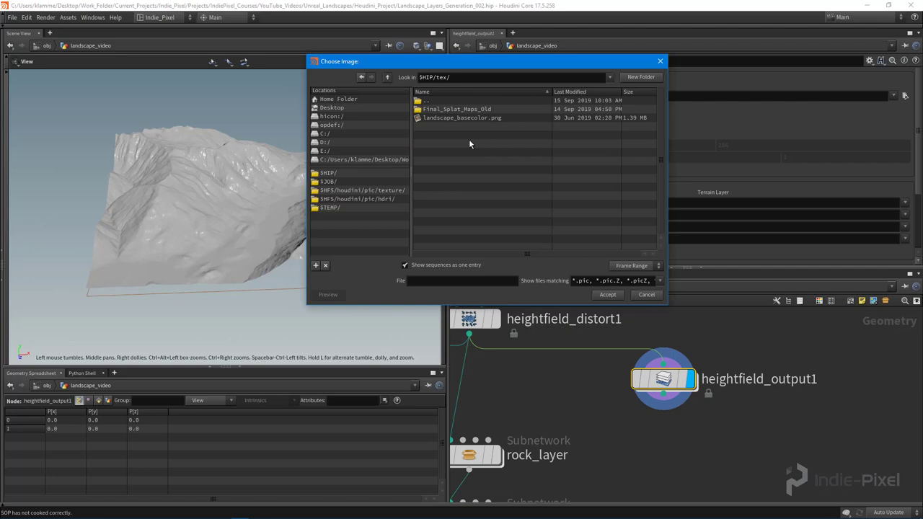
left_click_drag(508, 65, 482, 66)
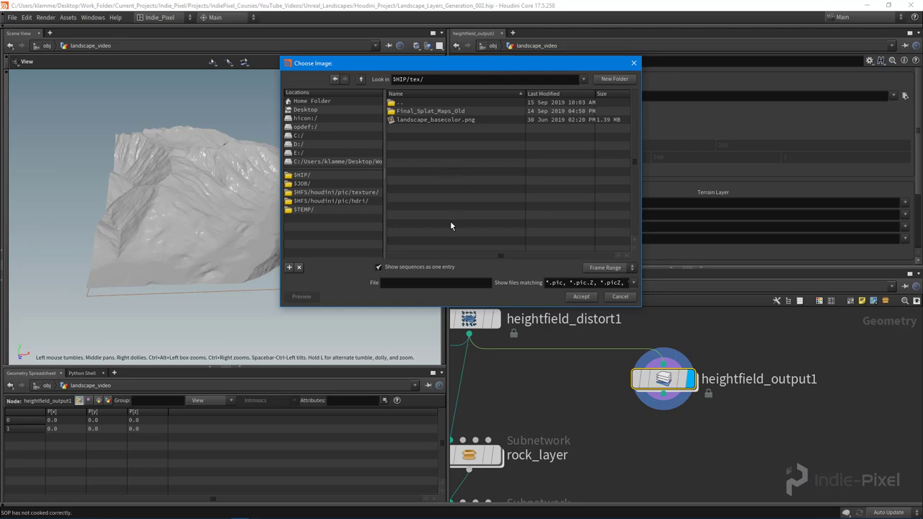
- Name the output image landscape_001_height.exr and accept it as the node's filename
left_click(407, 283)
type("landsca")
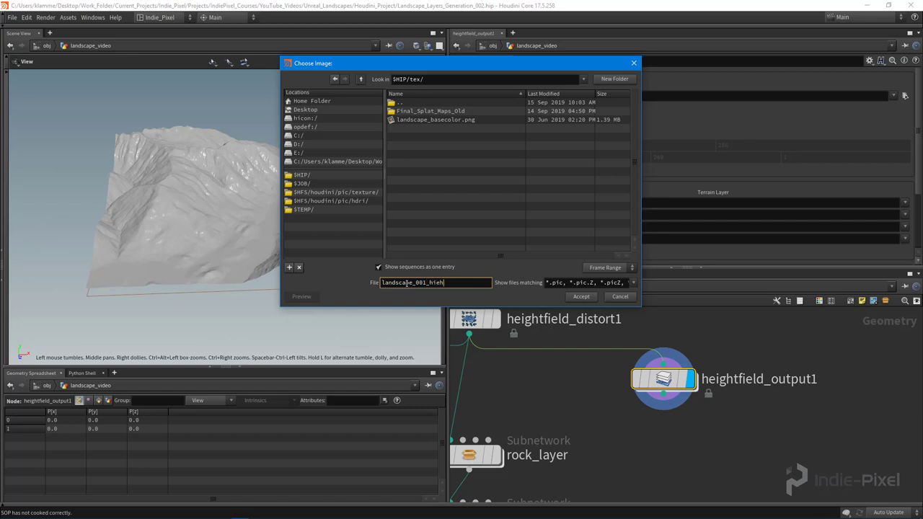
type("pe_001_hieh")
key("BackSpace")
key("BackSpace")
key("BackSpace")
type("eight")
left_click(581, 297)
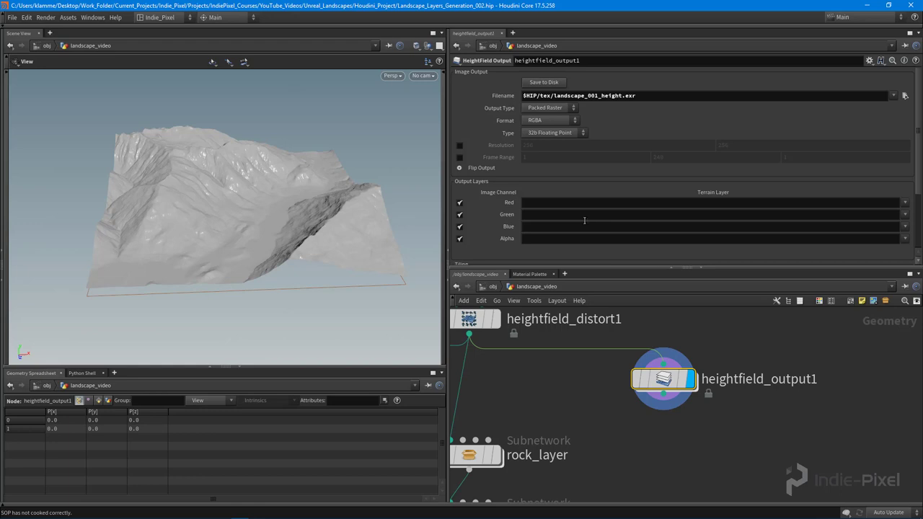
- Check the image output options, choosing RGBA as the format and 32b Floating Point as the type
left_click_drag(257, 221, 240, 208)
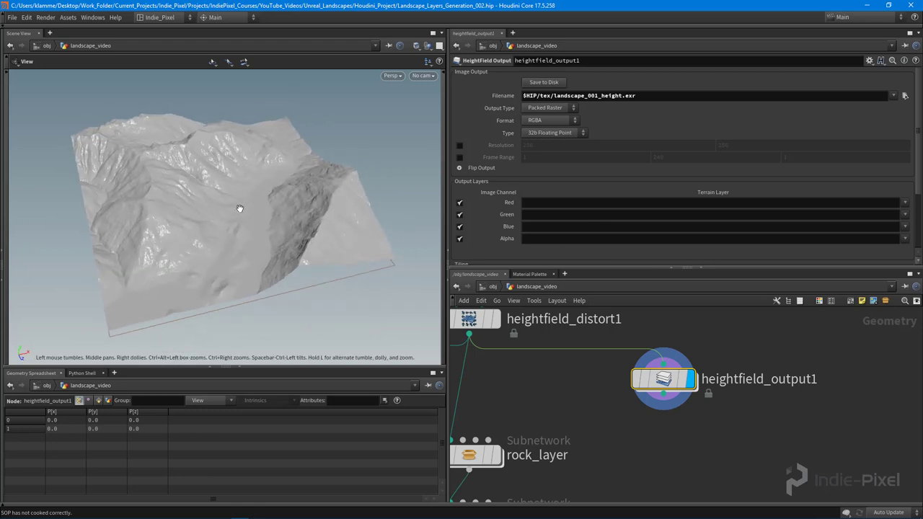
left_click(557, 133)
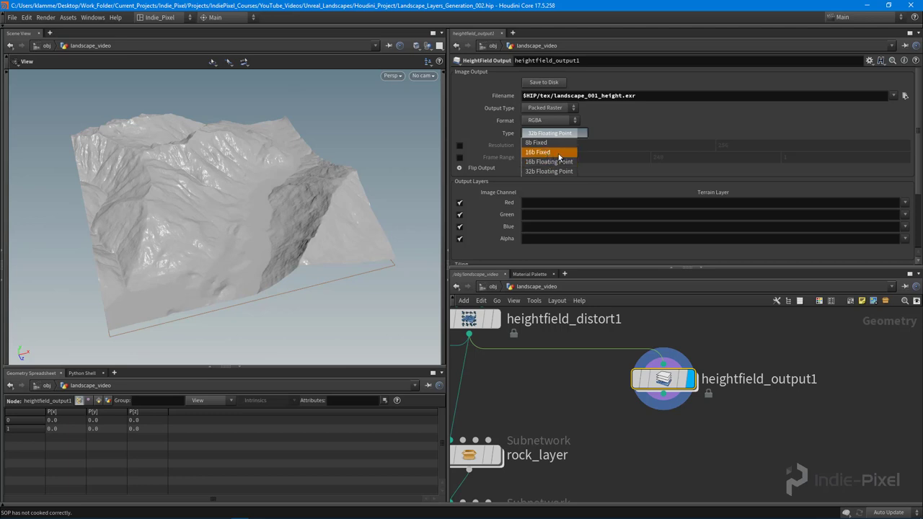
left_click(637, 127)
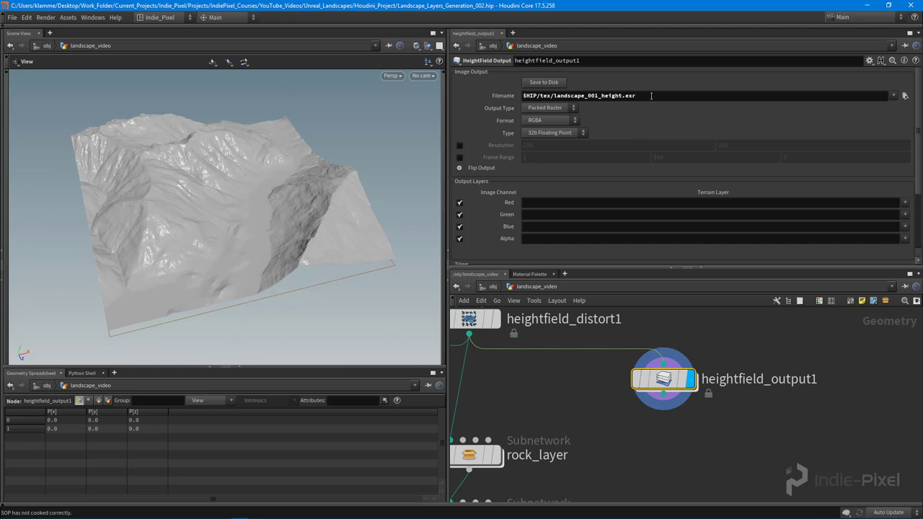
triple_click(652, 96)
left_click(556, 121)
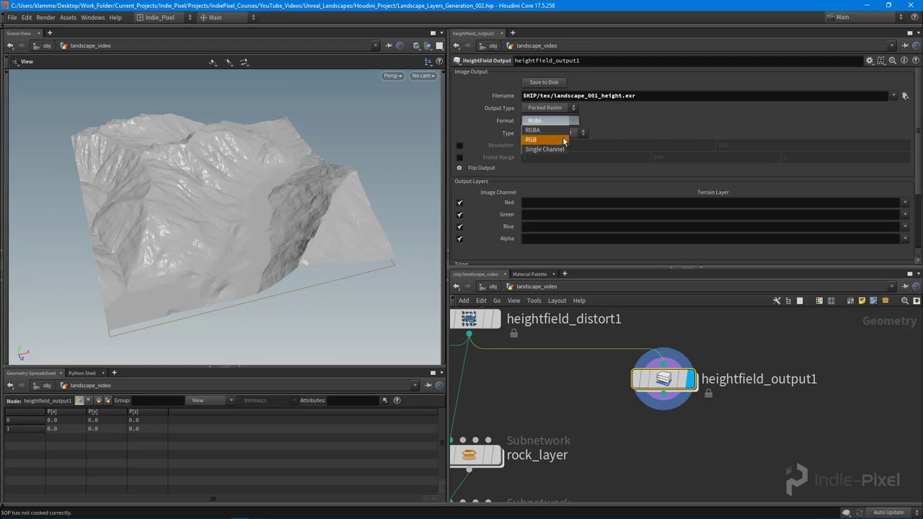
left_click(558, 132)
left_click(581, 133)
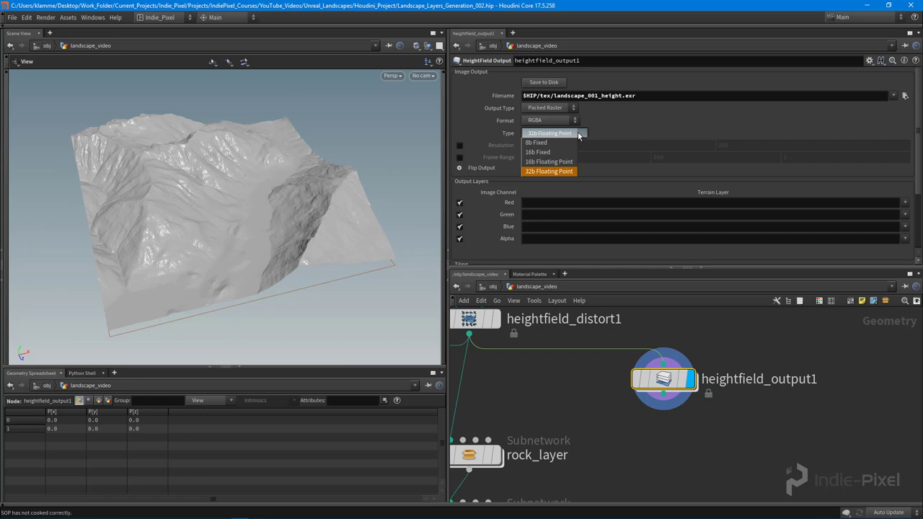
left_click(566, 171)
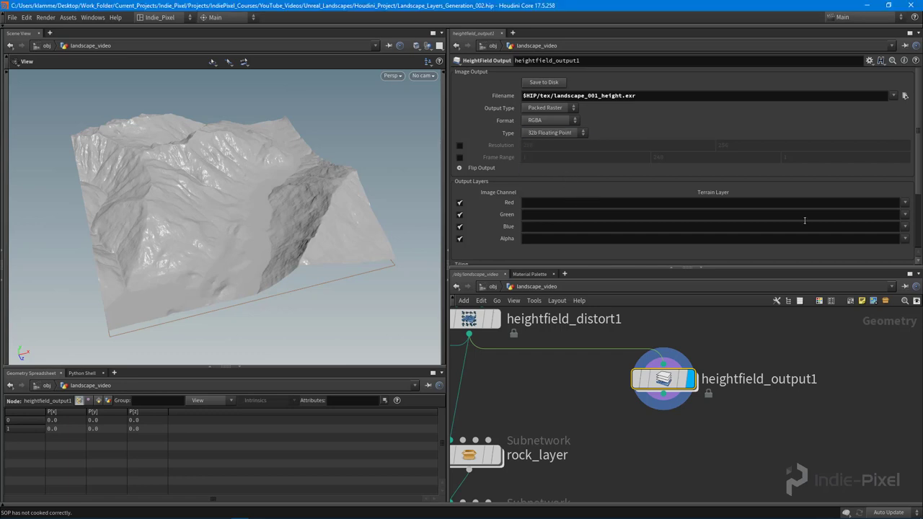
- Assign the height layer to the red, green and blue image channels and disable the alpha channel
left_click(905, 203)
left_click(900, 214)
scroll(903, 223, "down", 1)
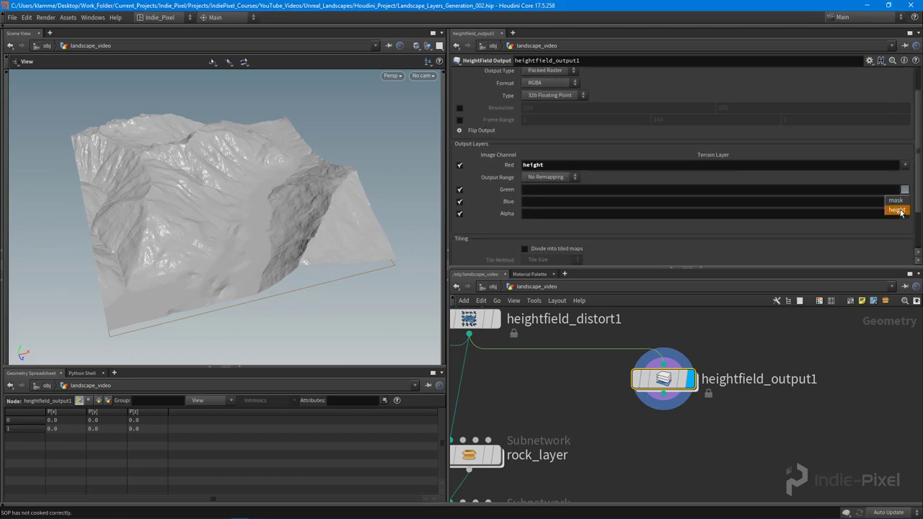
left_click(900, 211)
left_click(905, 209)
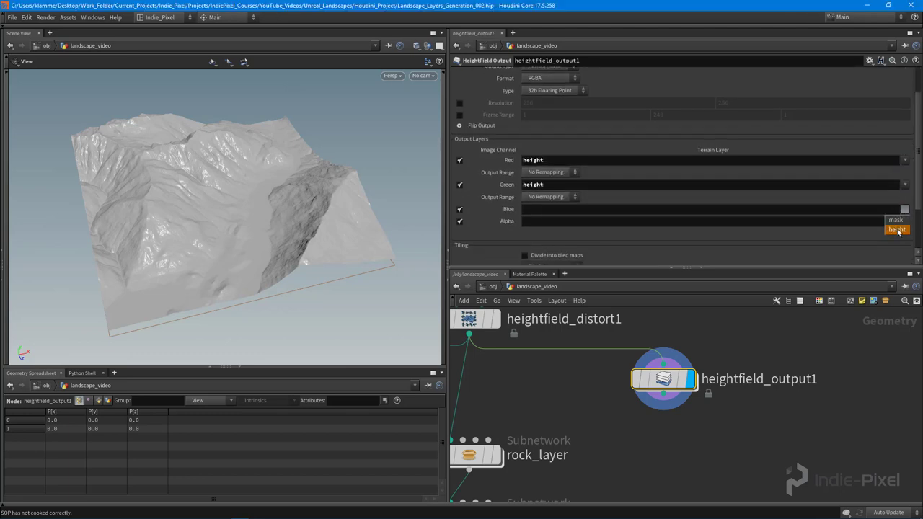
left_click(898, 230)
left_click(460, 229)
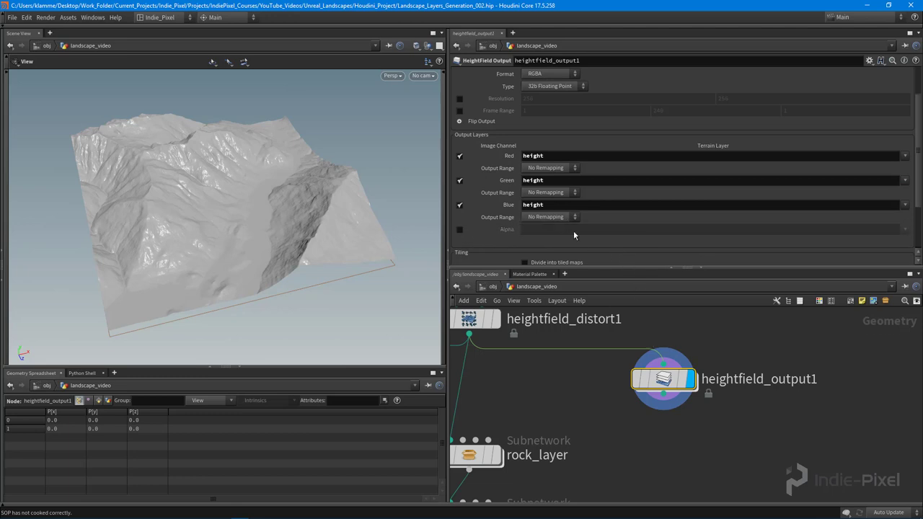
scroll(656, 221, "up", 3)
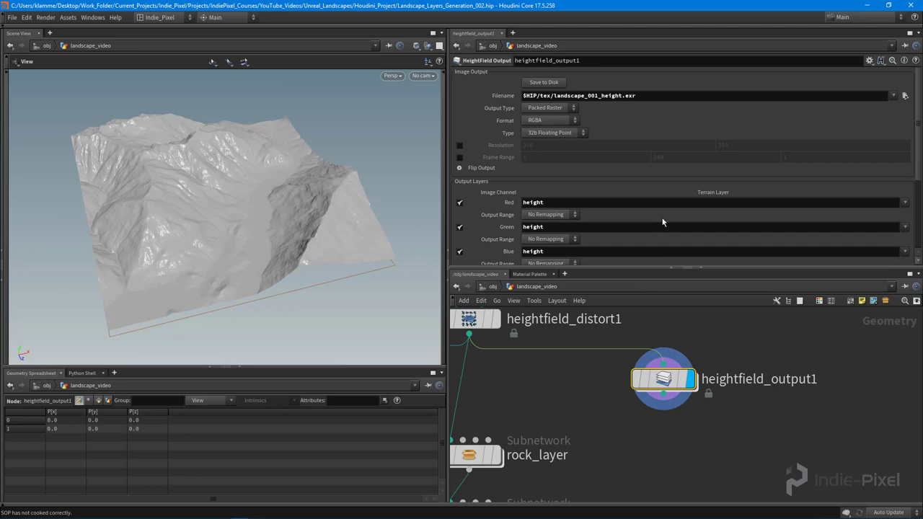
scroll(658, 217, "down", 5)
scroll(666, 217, "up", 5)
scroll(665, 214, "down", 4)
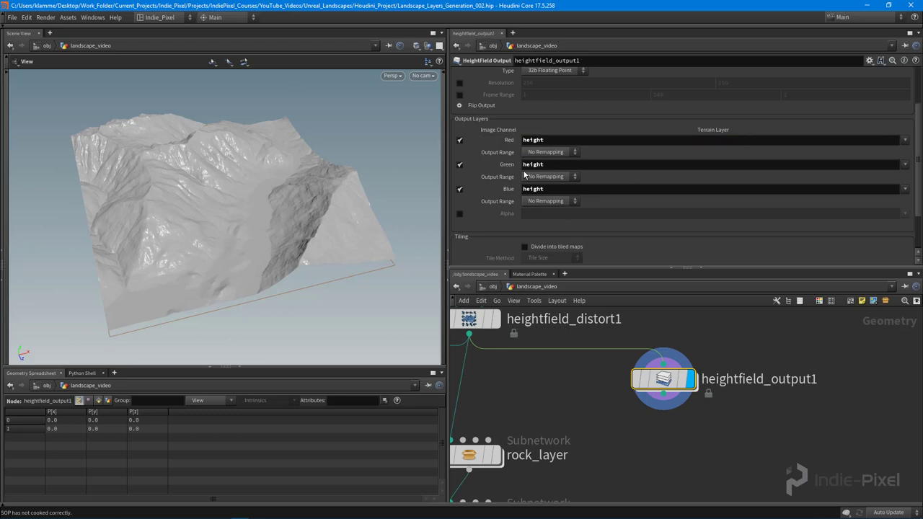
double_click(537, 189)
- Enable the output resolution override and set it to 1024 by 1024
scroll(675, 224, "up", 2)
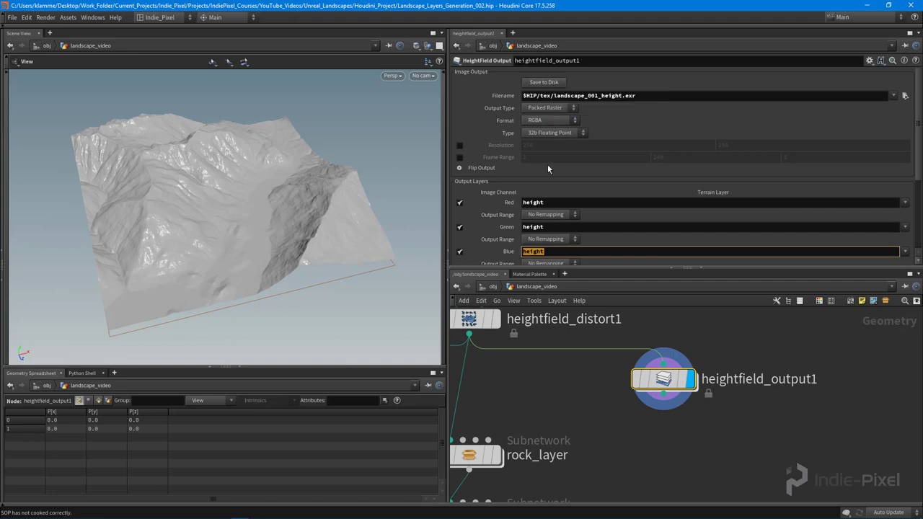
left_click(460, 145)
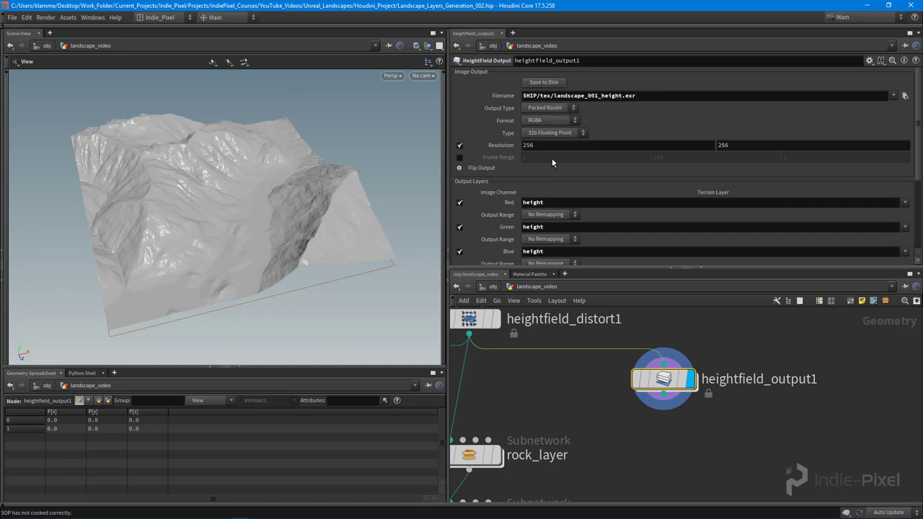
double_click(565, 145)
type("1024")
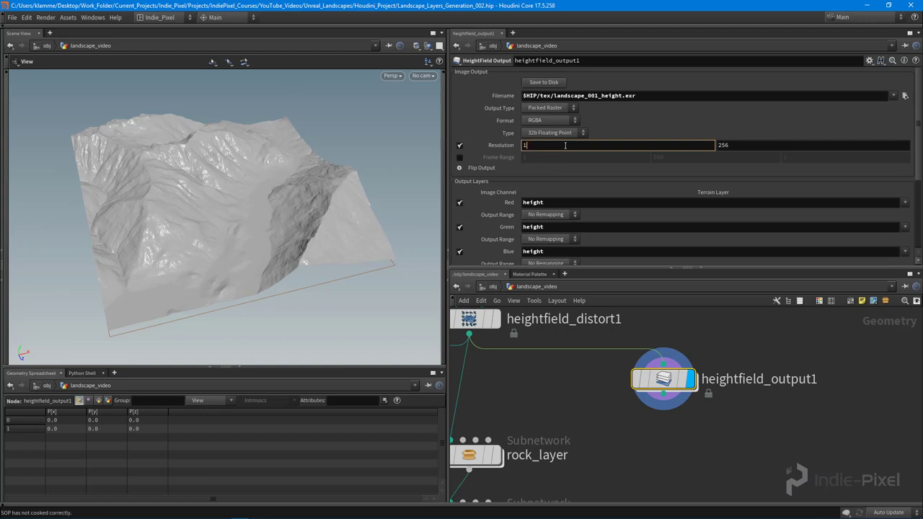
key("Tab")
type("1024")
key("Return")
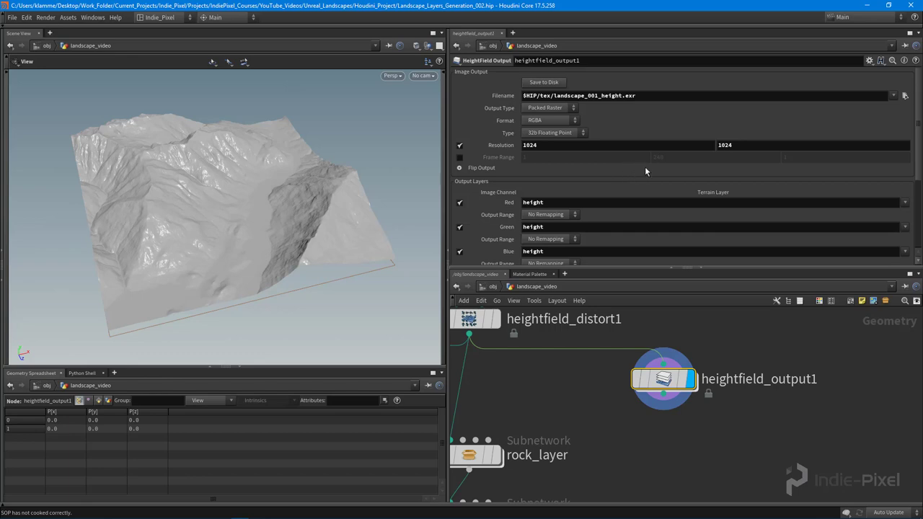
- Review the output layer settings and save the heightfield image to disk
scroll(769, 172, "down", 4)
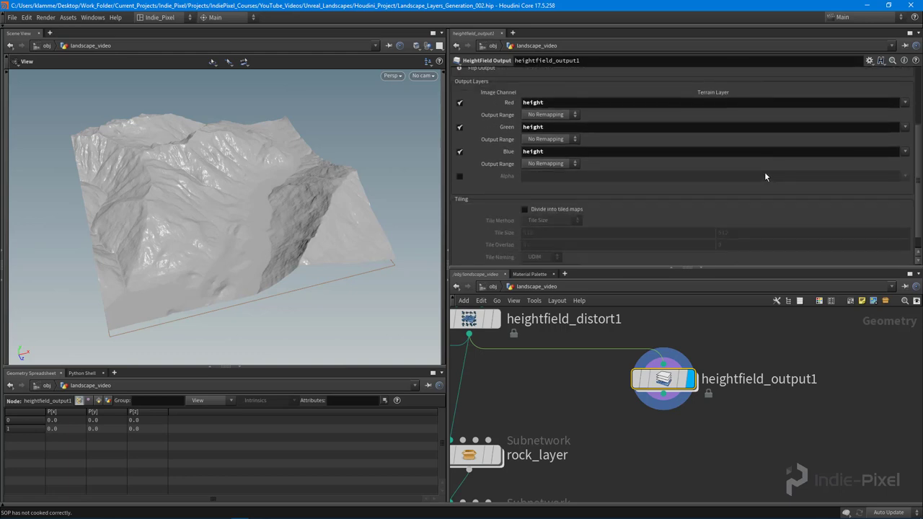
scroll(765, 172, "up", 4)
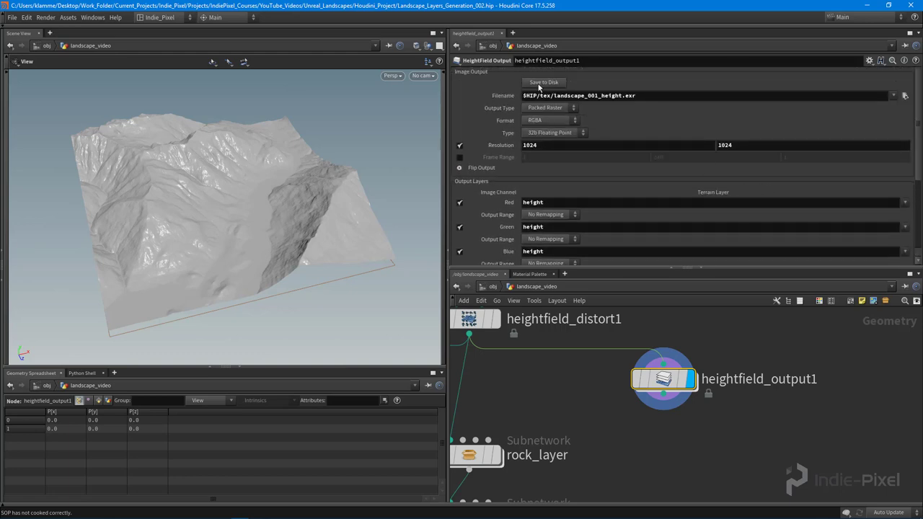
left_click(543, 85)
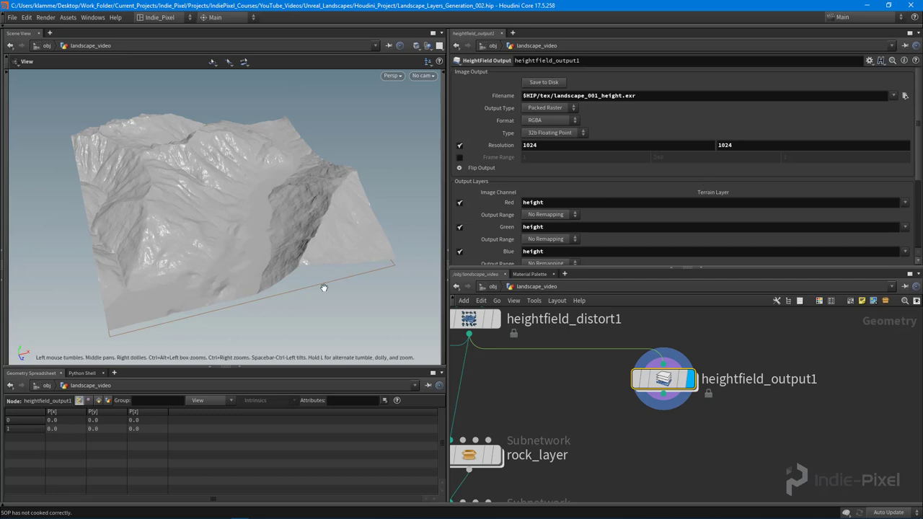
- Switch to File Explorer, open the project's tex folder and select landscape_001_height.exr to check the export
left_click(63, 514)
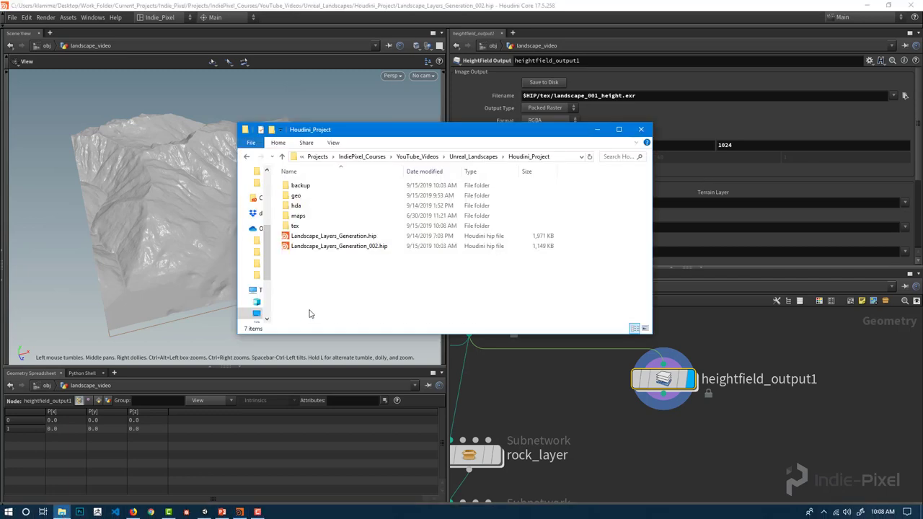
double_click(305, 225)
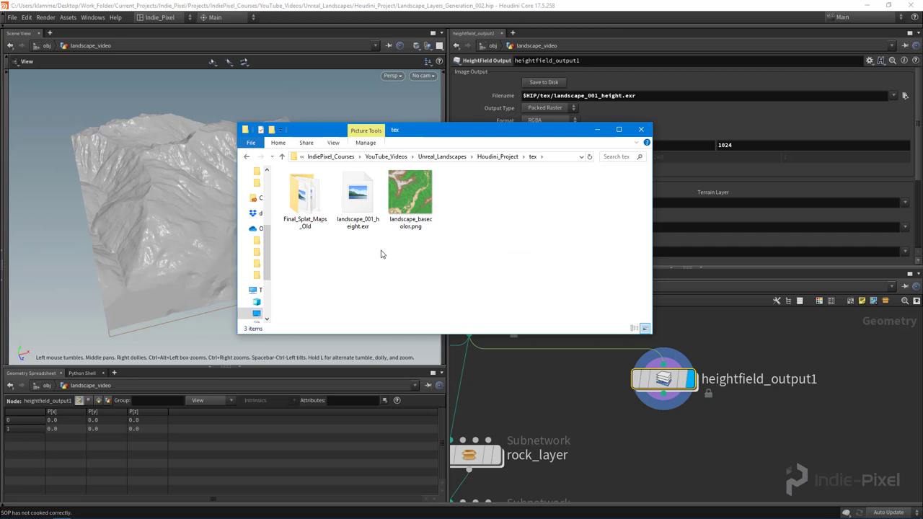
left_click(370, 217)
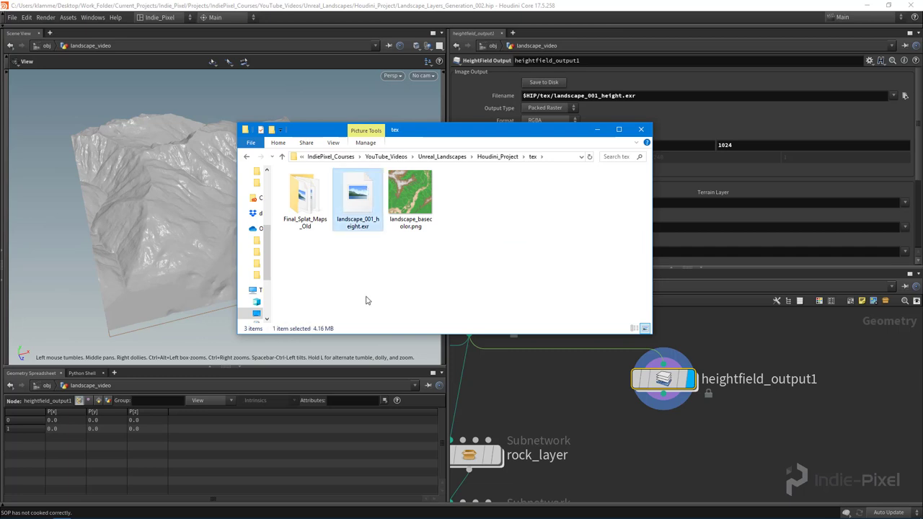